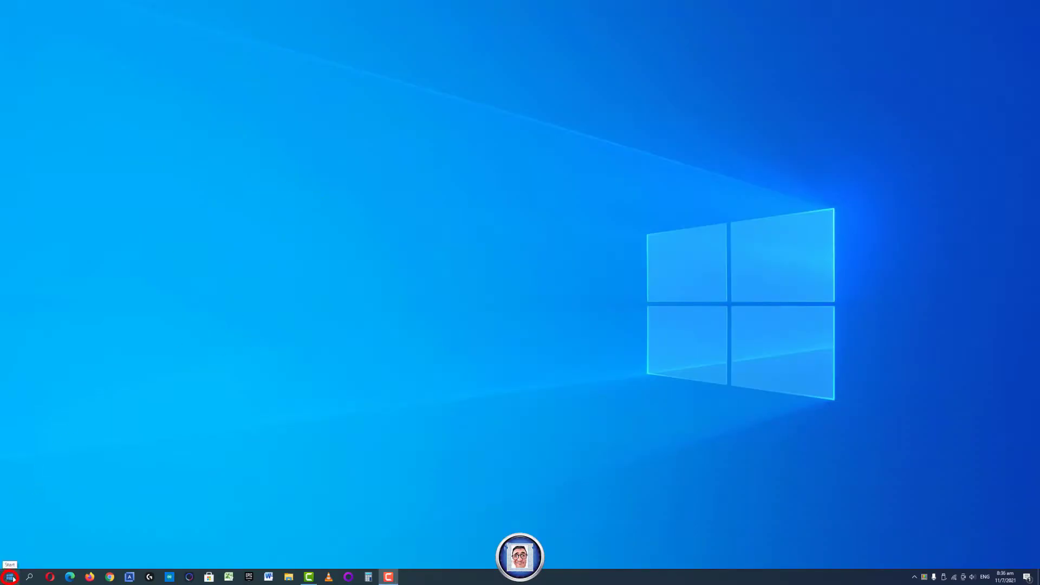
{"action": "left_click", "coordinate": [10, 578]}
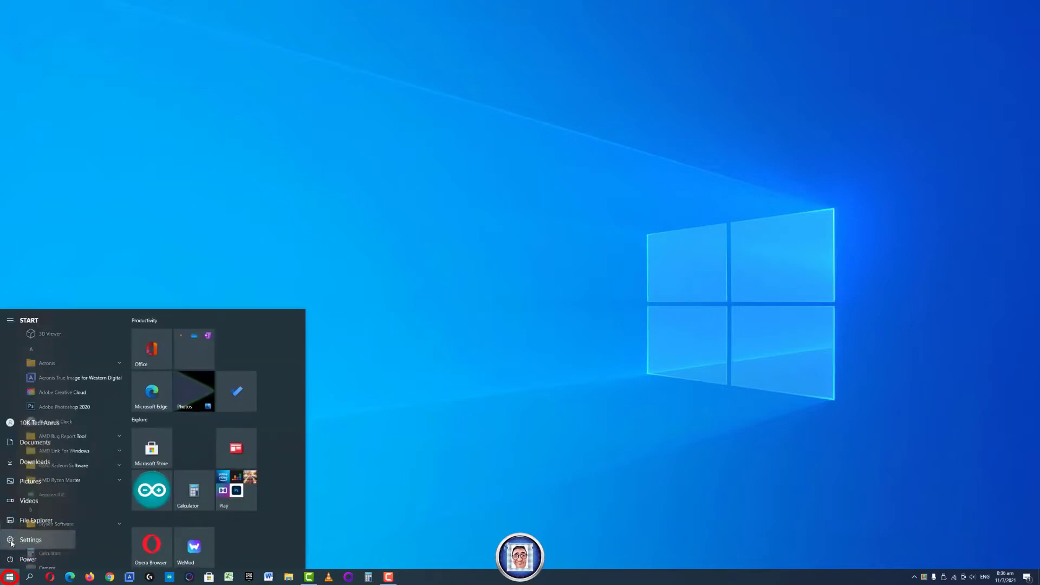
{"action": "left_click", "coordinate": [9, 540]}
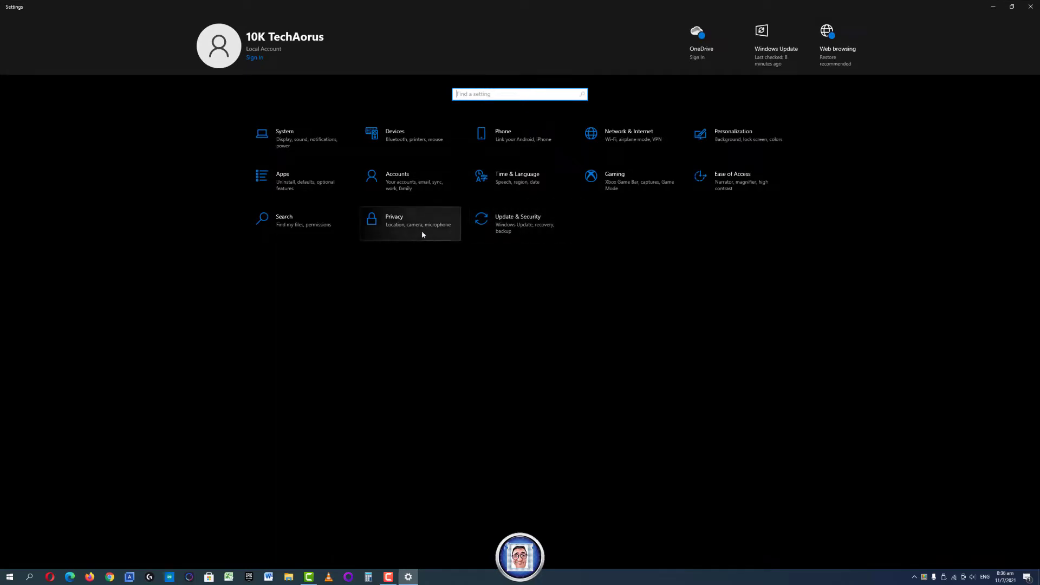
{"action": "left_click", "coordinate": [1030, 8]}
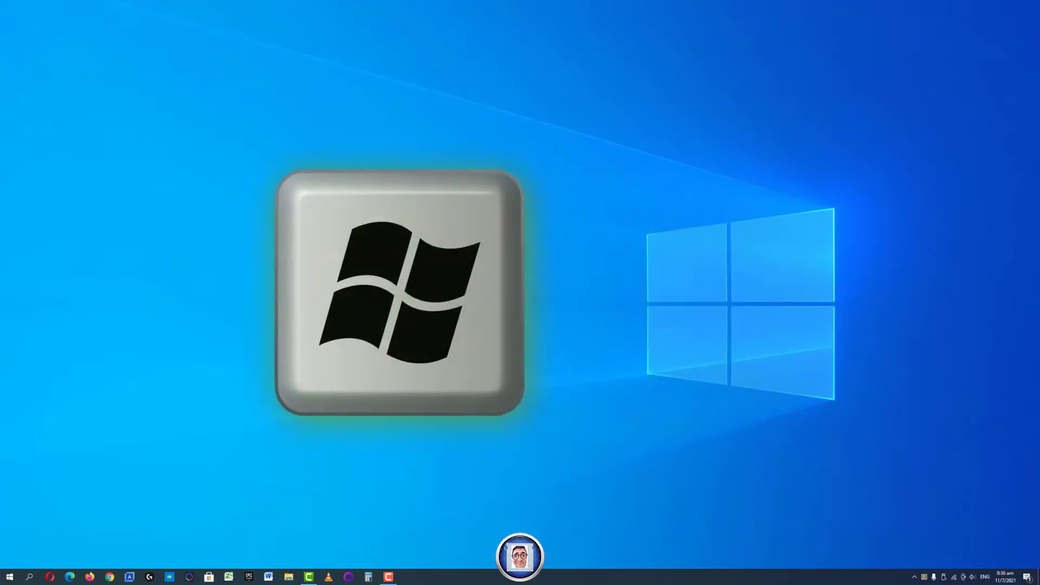
Open the Background apps page of the Windows privacy settings.
{"action": "key", "text": "super+i"}
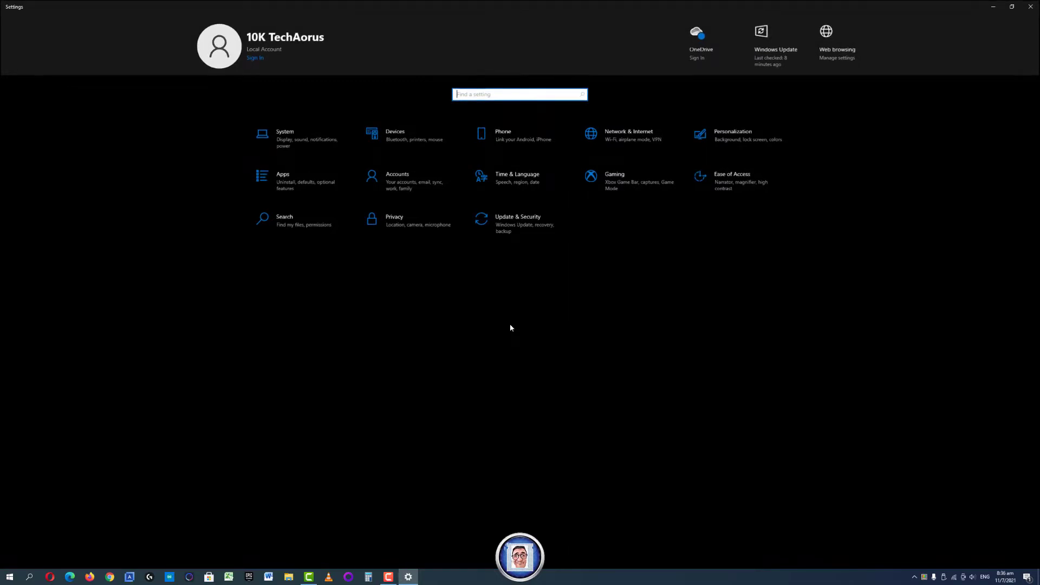
{"action": "left_click", "coordinate": [415, 216]}
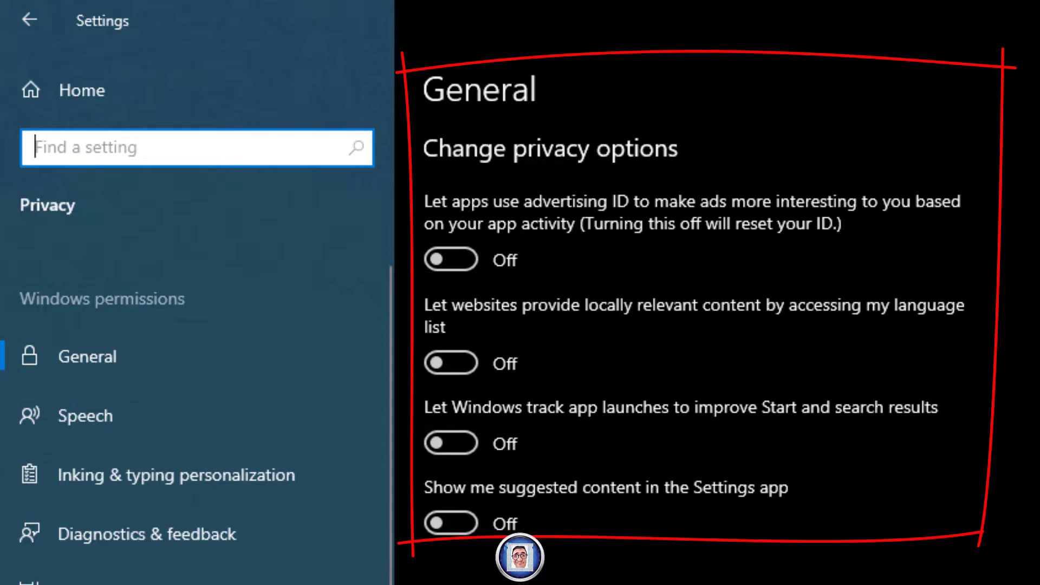
{"action": "scroll", "coordinate": [81, 206], "scroll_direction": "down", "scroll_amount": 2}
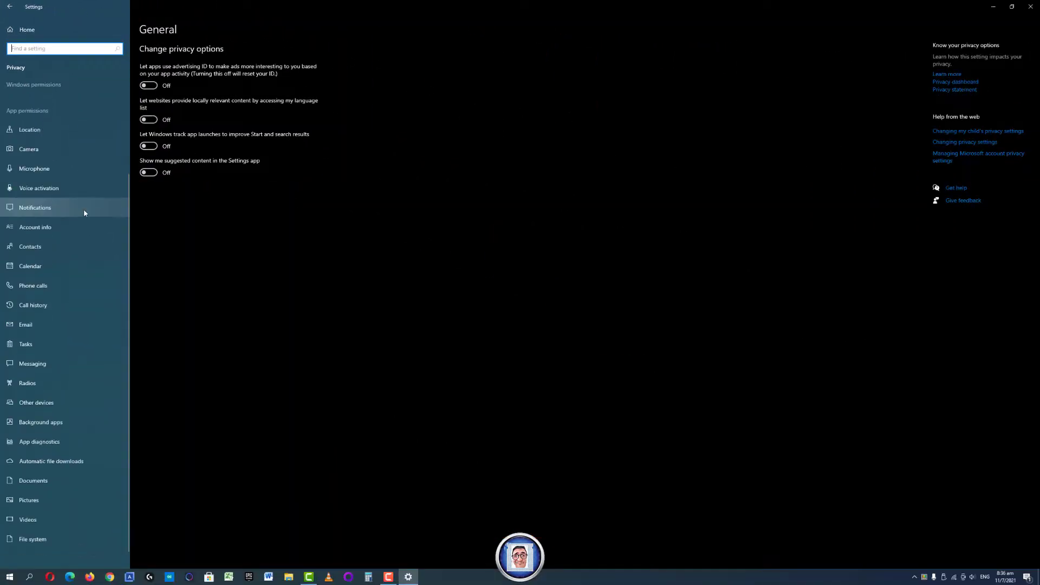
{"action": "scroll", "coordinate": [90, 230], "scroll_direction": "up", "scroll_amount": 3}
{"action": "scroll", "coordinate": [111, 356], "scroll_direction": "down", "scroll_amount": 3}
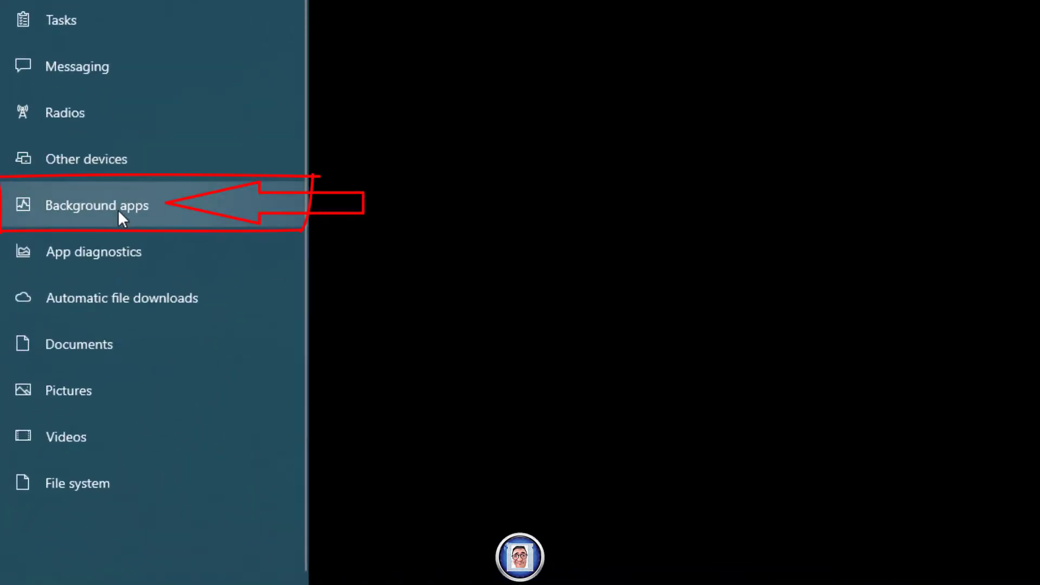
{"action": "left_click", "coordinate": [68, 216]}
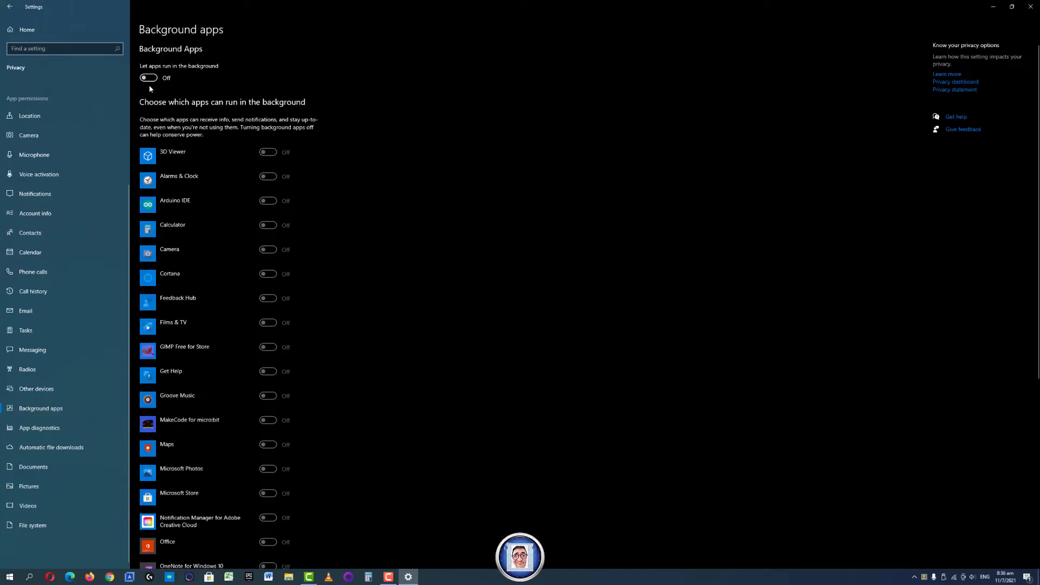
Allow apps to run in the background, look through the per-app list, and switch background running off again.
{"action": "left_click", "coordinate": [148, 77]}
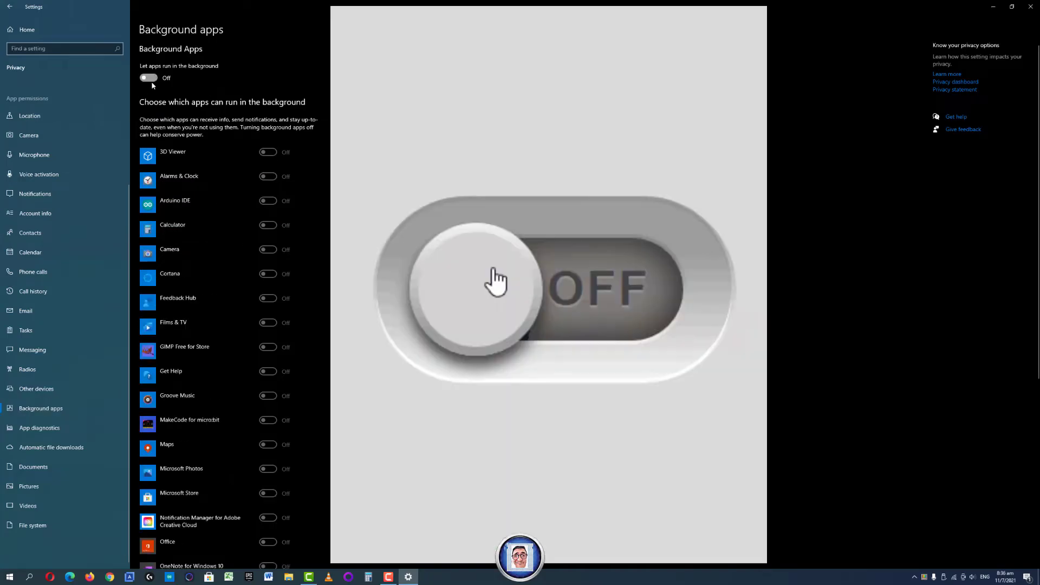
{"action": "scroll", "coordinate": [279, 265], "scroll_direction": "down", "scroll_amount": 5}
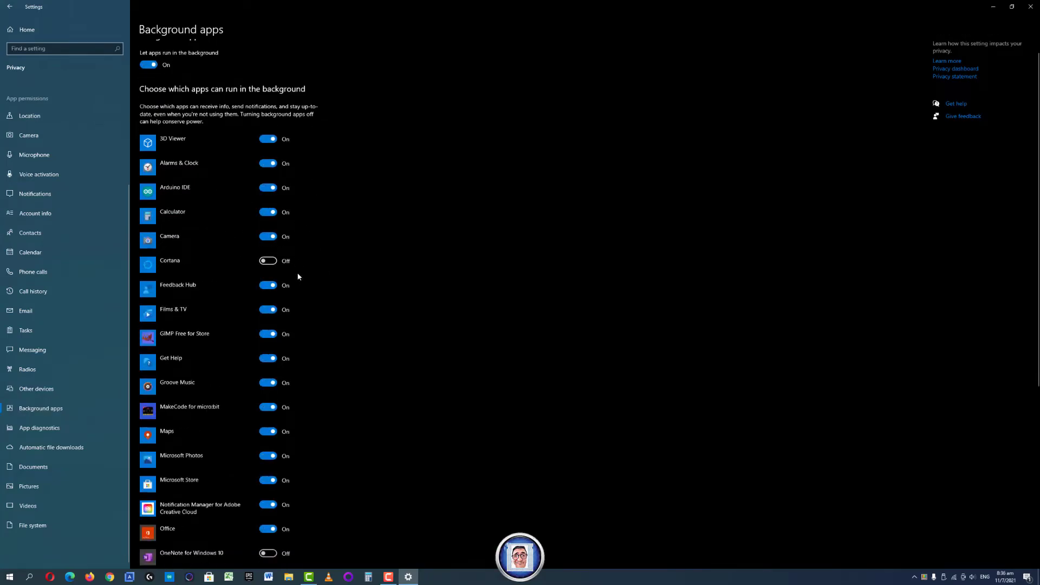
{"action": "scroll", "coordinate": [328, 480], "scroll_direction": "up", "scroll_amount": 5}
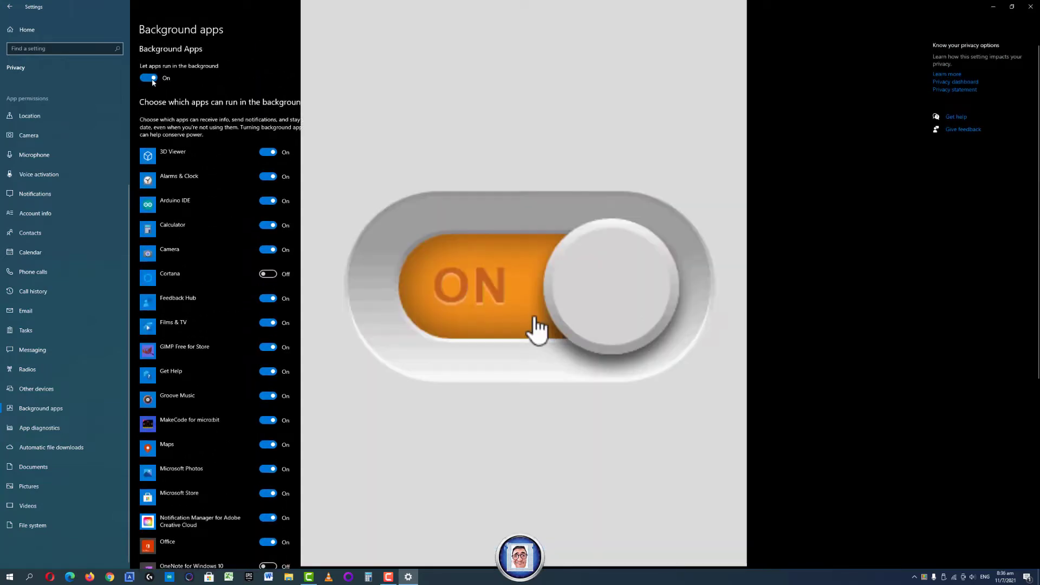
{"action": "left_click", "coordinate": [148, 77]}
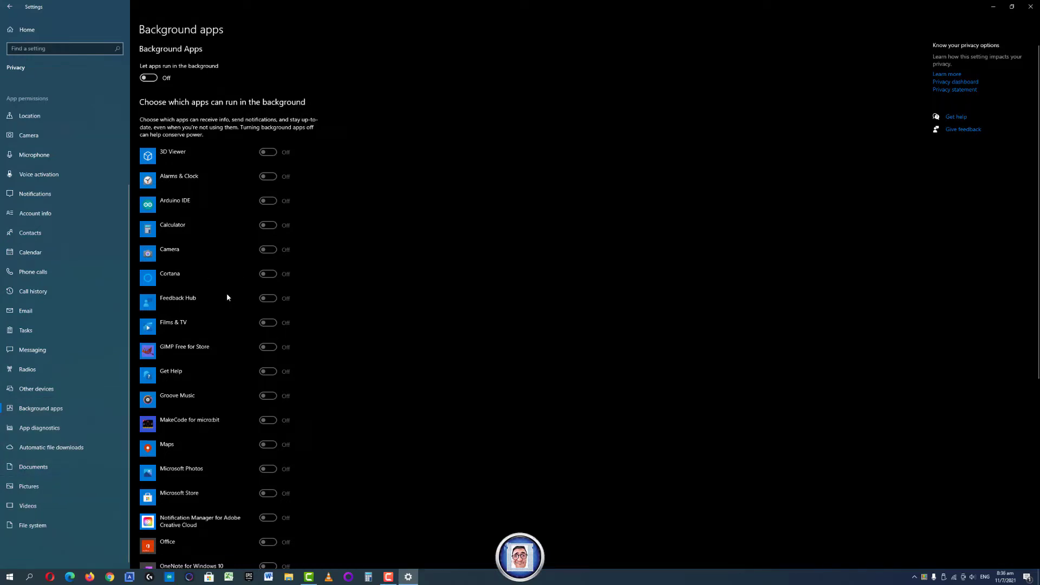
Launch the Arduino IDE to check that it opens with background apps disabled, and close it.
{"action": "left_click", "coordinate": [169, 577]}
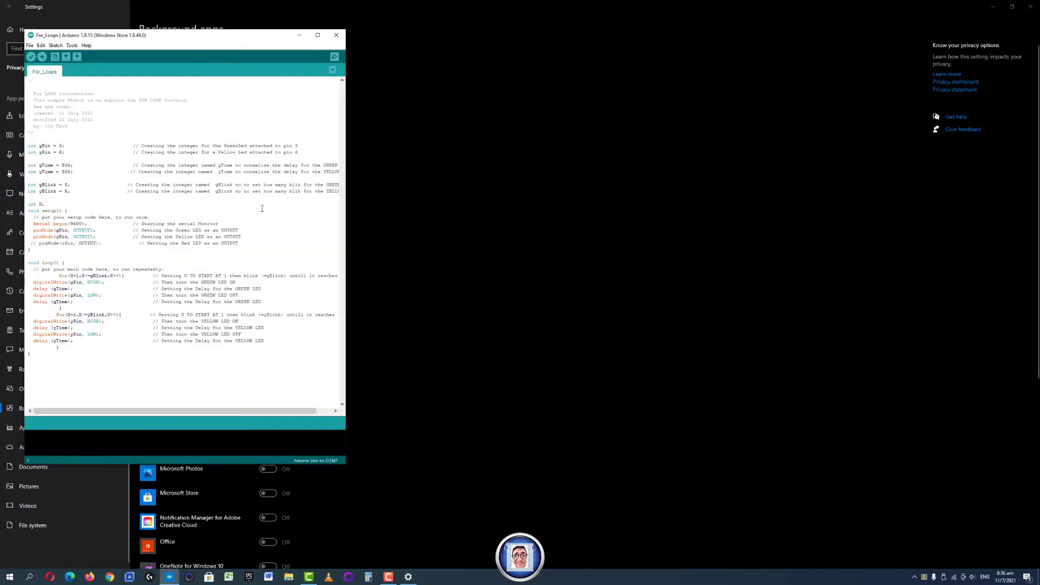
{"action": "left_click", "coordinate": [336, 35]}
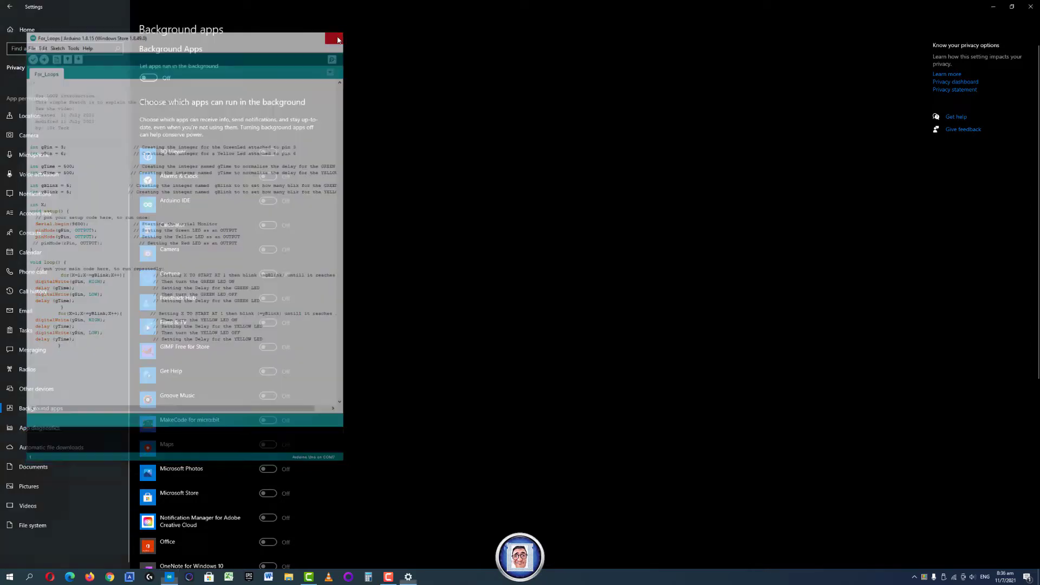
Search the settings for "sens" and open the Storage settings page.
{"action": "left_click", "coordinate": [74, 49]}
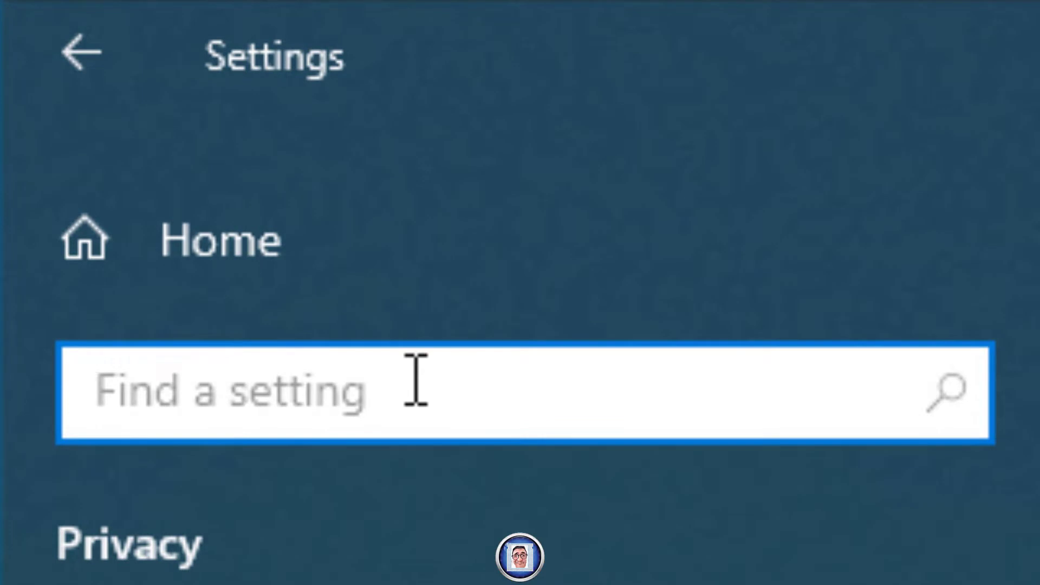
{"action": "type", "text": "sens"}
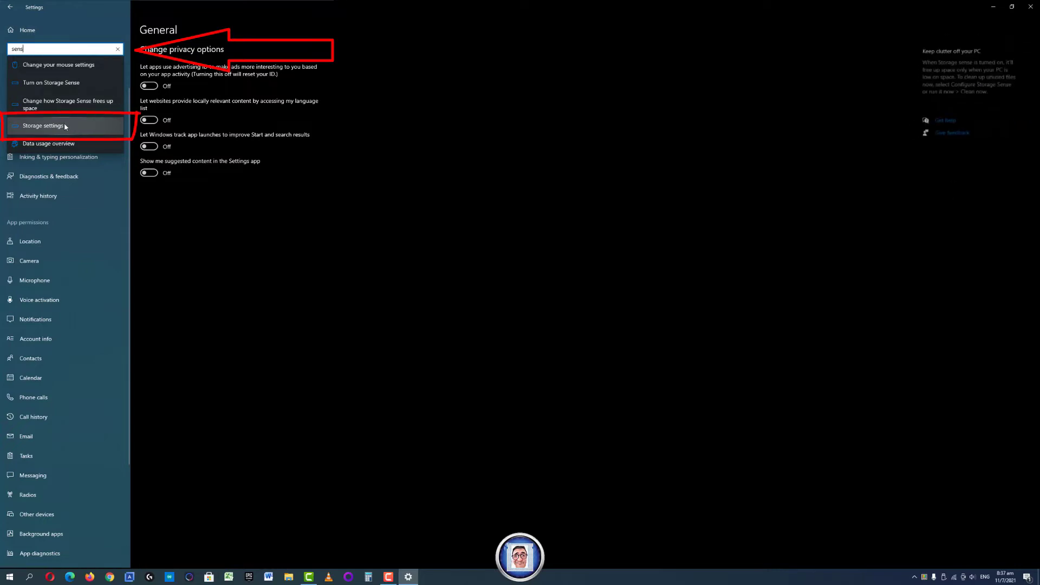
{"action": "left_click", "coordinate": [65, 124]}
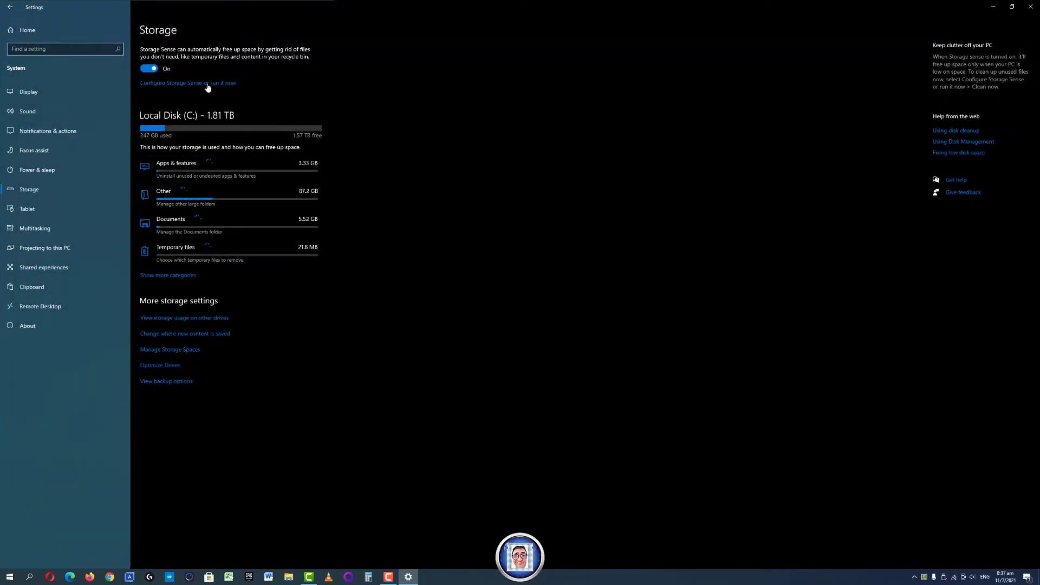
Switch Storage Sense off on the Storage page.
{"action": "left_click", "coordinate": [150, 68]}
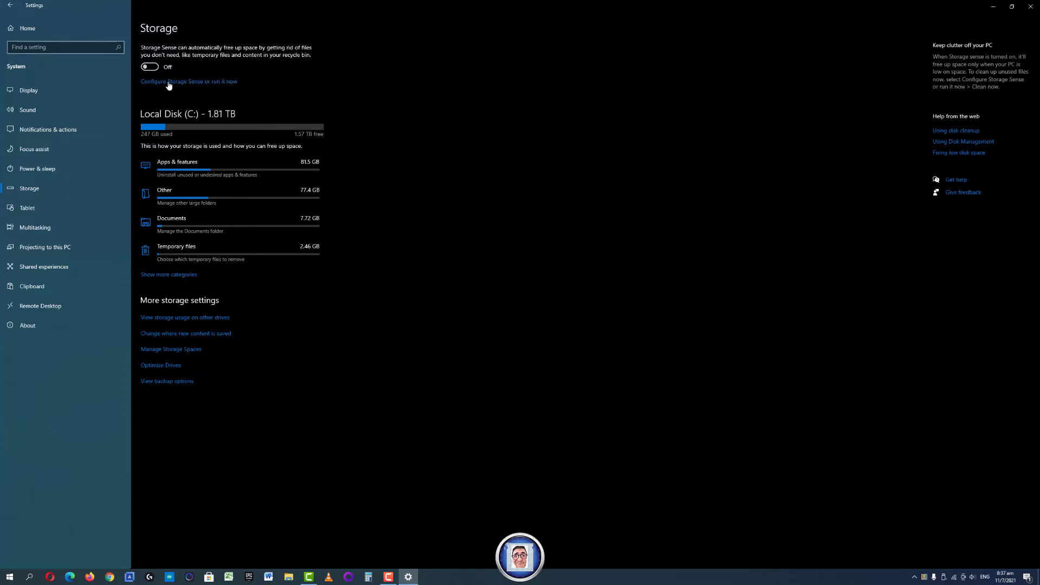
{"action": "left_click", "coordinate": [146, 65]}
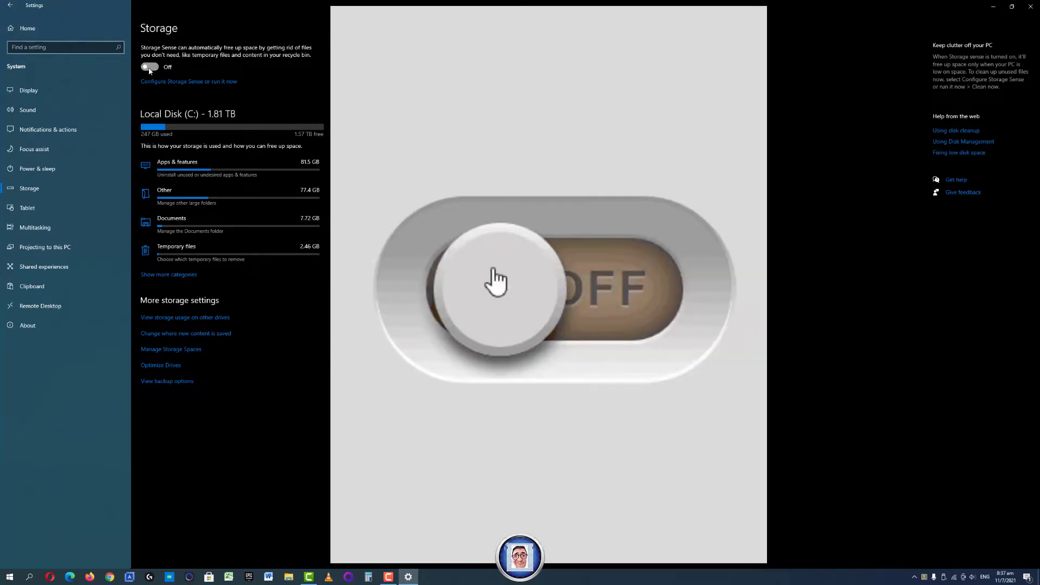
{"action": "left_click", "coordinate": [155, 68]}
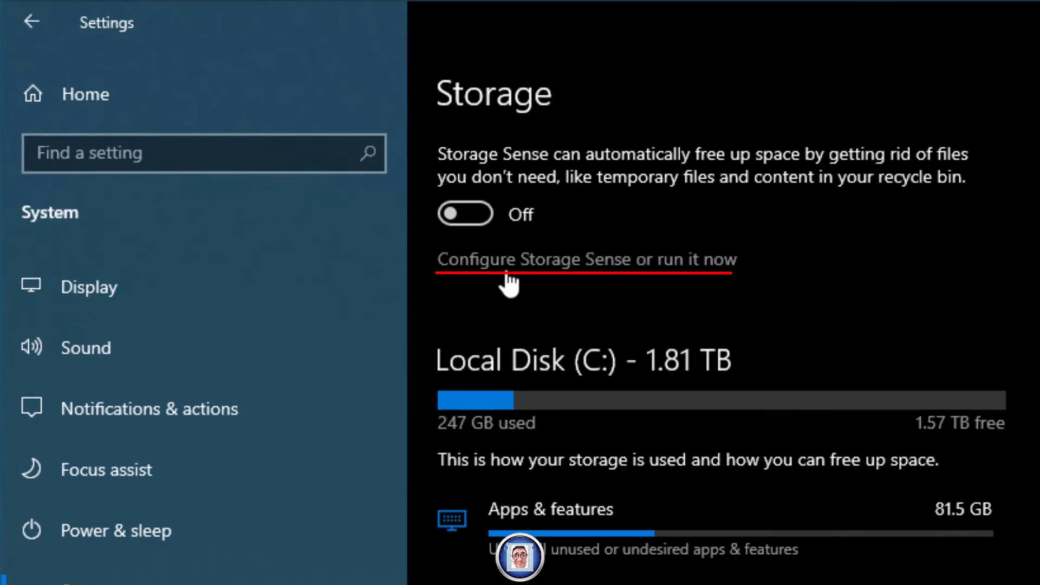
Turn Storage Sense on in its configuration page and set it to run every month.
{"action": "left_click", "coordinate": [627, 262]}
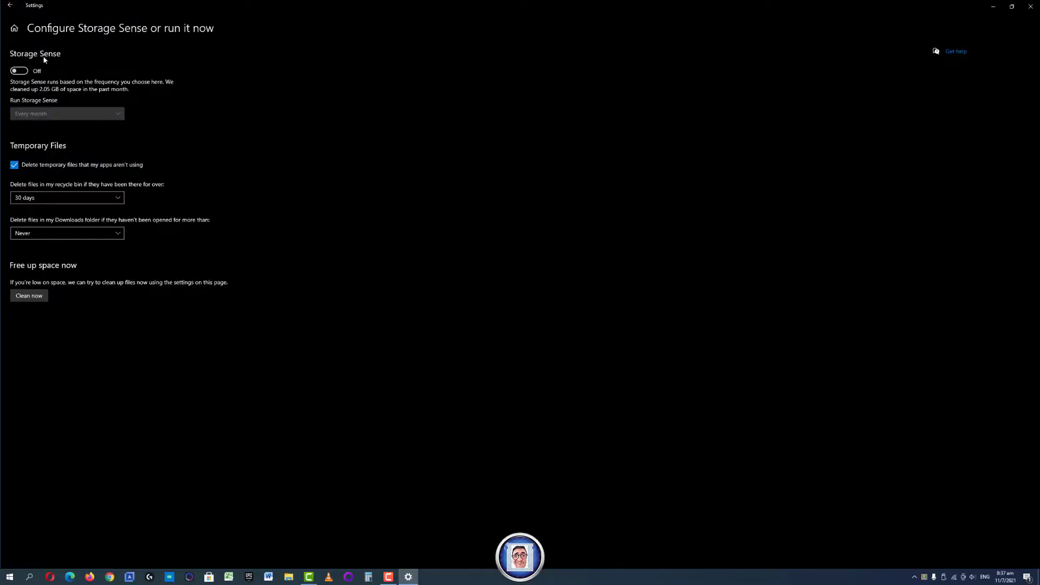
{"action": "left_click", "coordinate": [21, 71]}
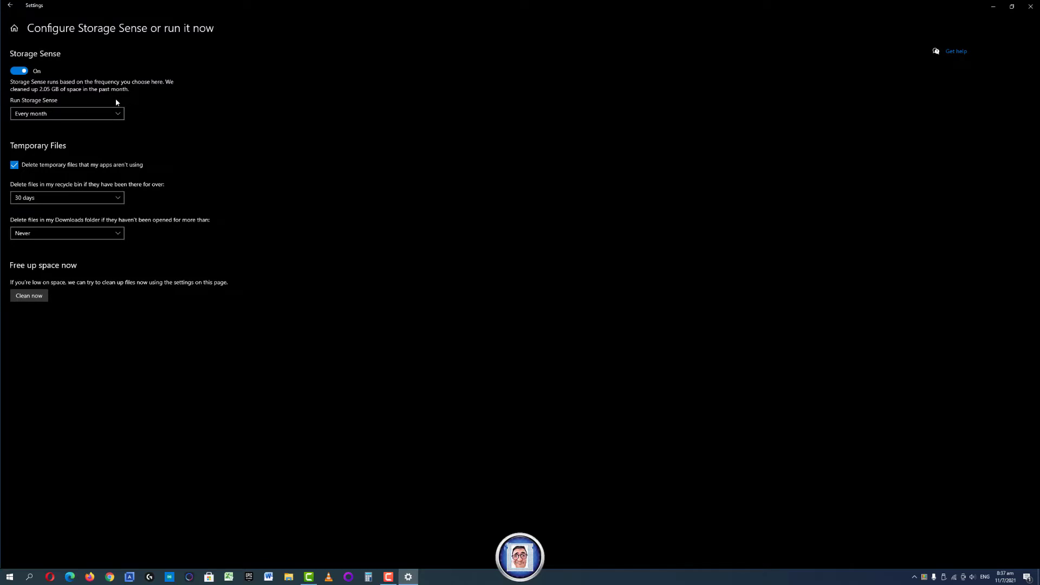
{"action": "left_click", "coordinate": [47, 117]}
{"action": "left_click", "coordinate": [47, 117]}
{"action": "left_click", "coordinate": [116, 109]}
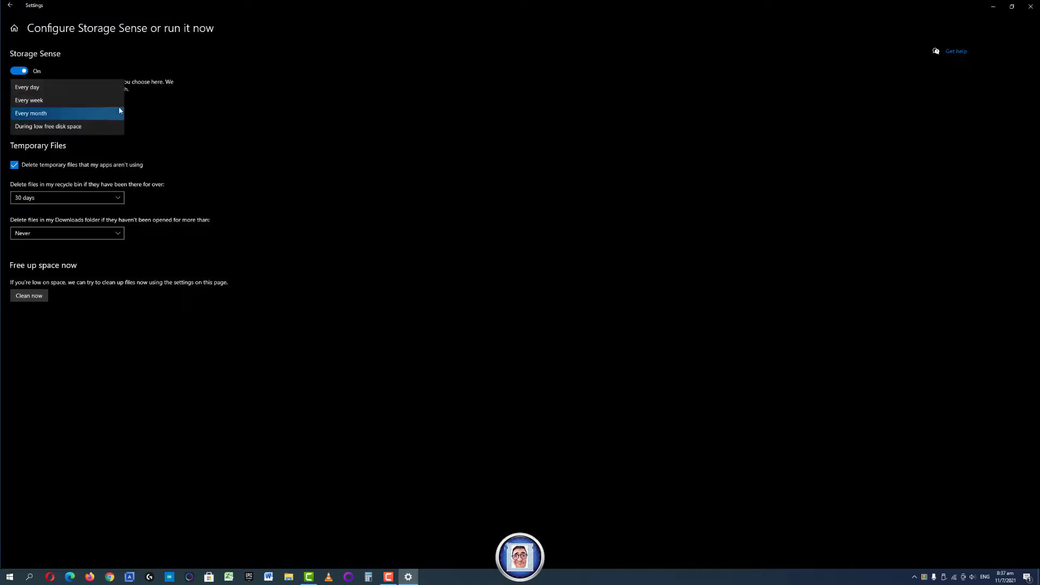
{"action": "left_click", "coordinate": [81, 113]}
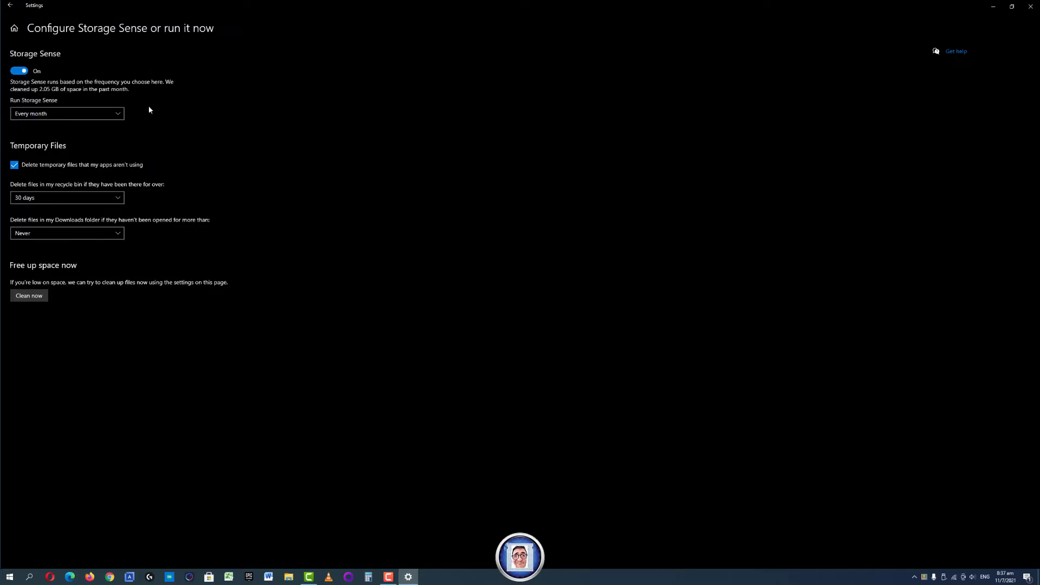
{"action": "left_click", "coordinate": [119, 113]}
{"action": "left_click", "coordinate": [119, 114]}
{"action": "left_click", "coordinate": [119, 113]}
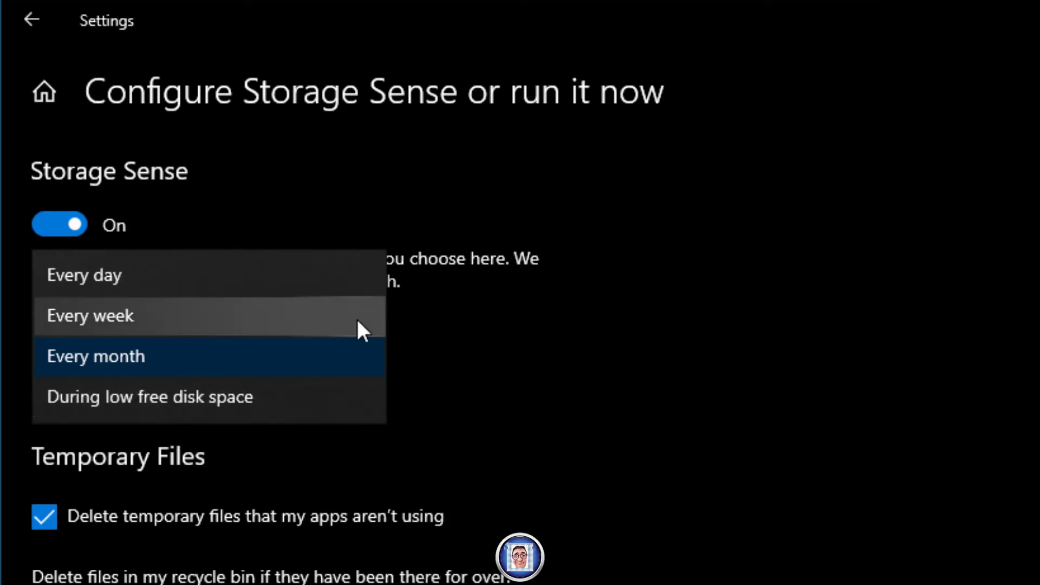
{"action": "left_click", "coordinate": [332, 362]}
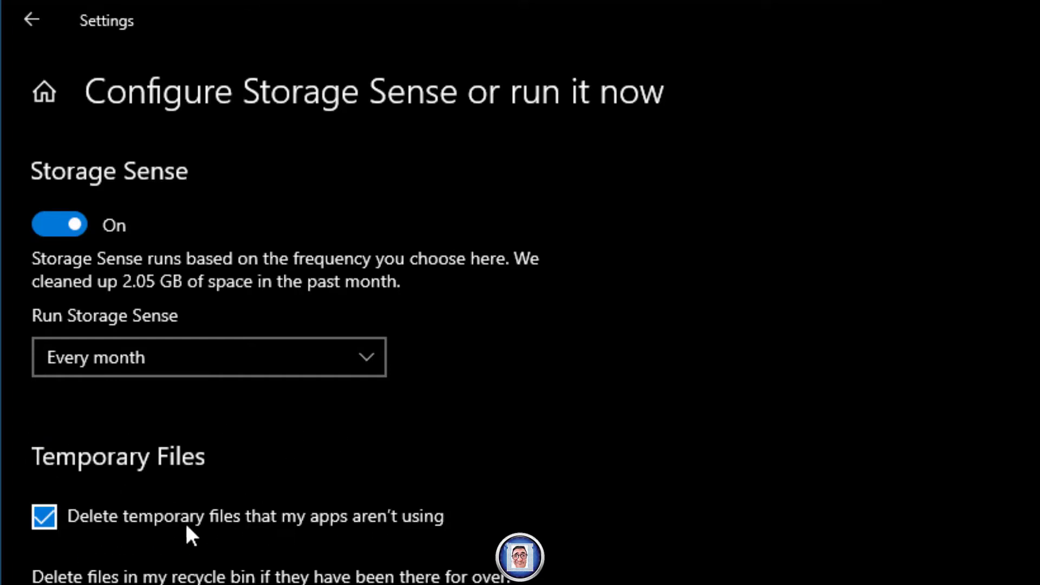
Disable and re-enable deleting temporary files that apps aren't using.
{"action": "left_click", "coordinate": [48, 512]}
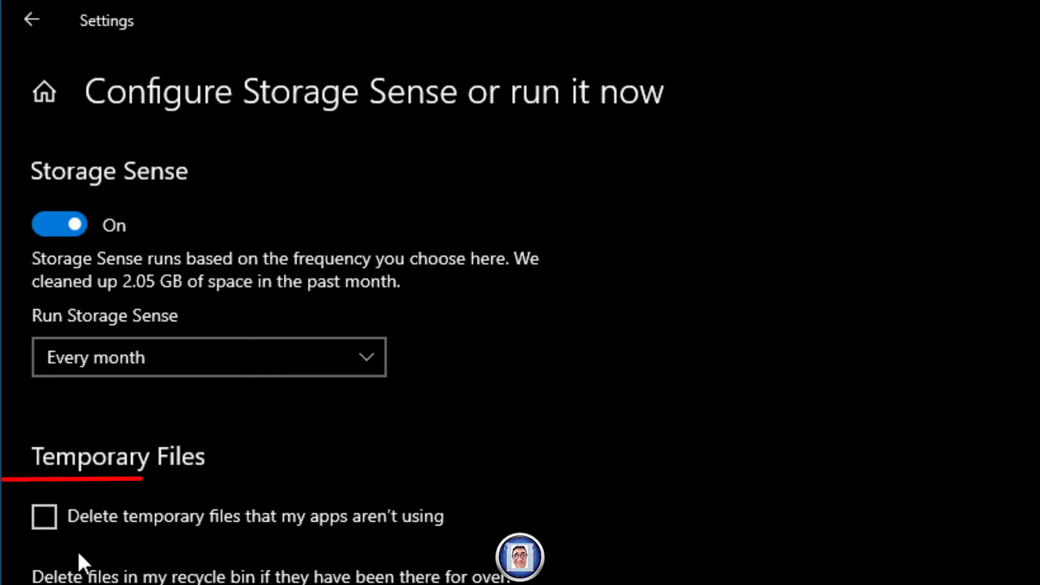
{"action": "left_click", "coordinate": [47, 520]}
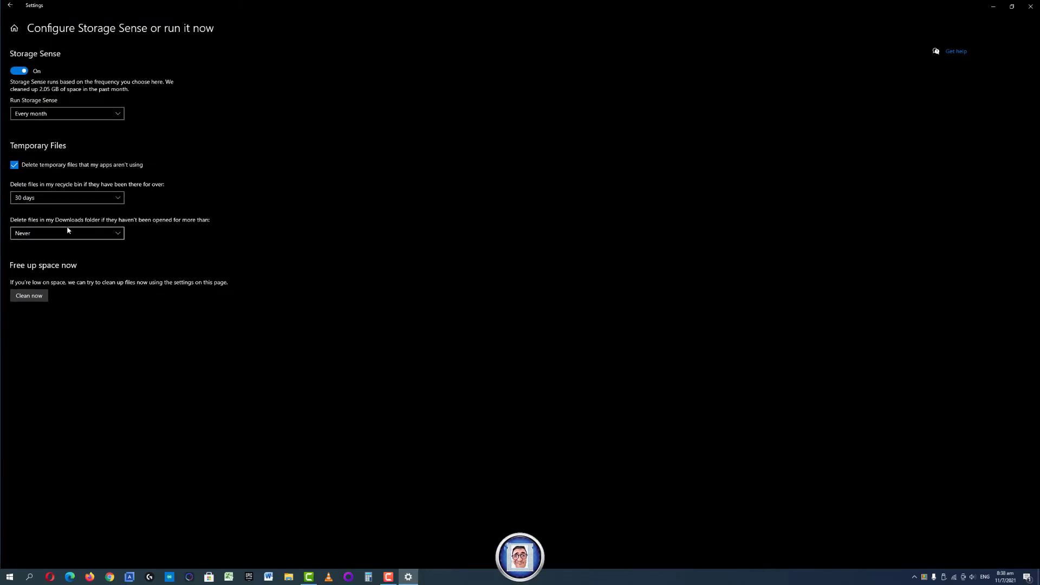
Examine the available deletion periods for the recycle bin and the Downloads folder, and close Settings.
{"action": "left_click", "coordinate": [118, 198]}
{"action": "left_click", "coordinate": [135, 206]}
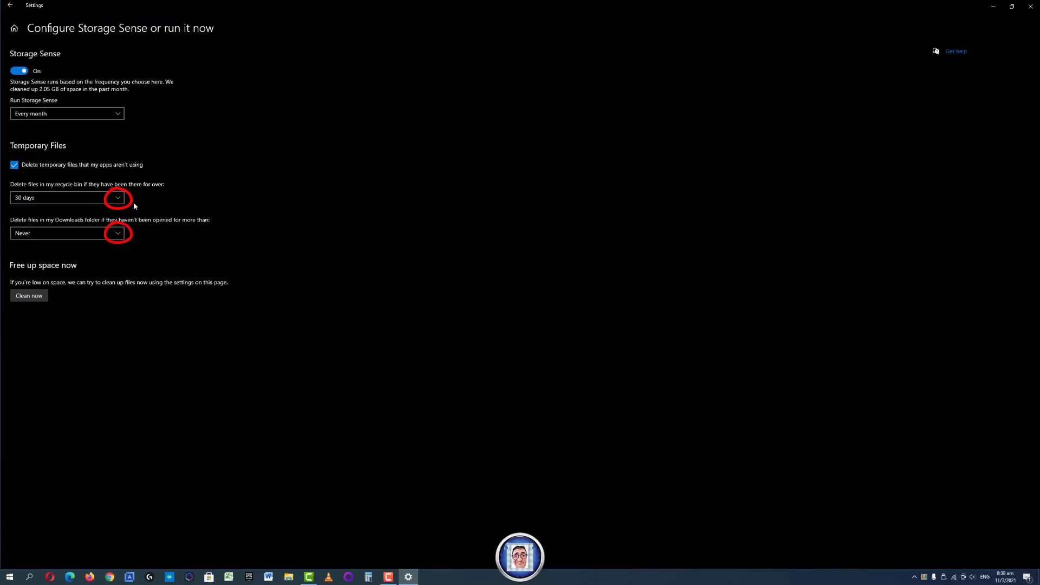
{"action": "left_click", "coordinate": [117, 197]}
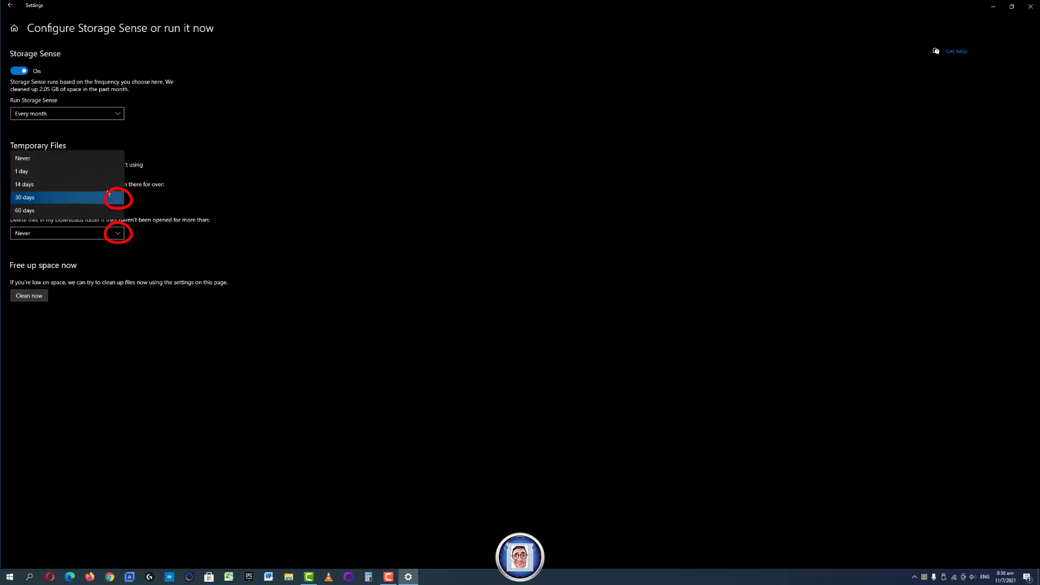
{"action": "left_click", "coordinate": [138, 206]}
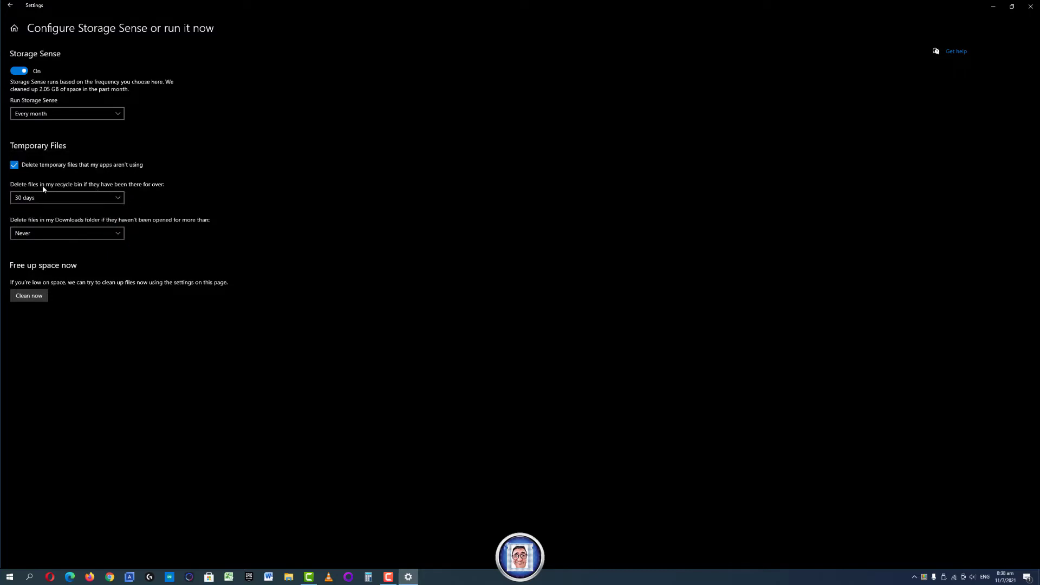
{"action": "left_click", "coordinate": [117, 234]}
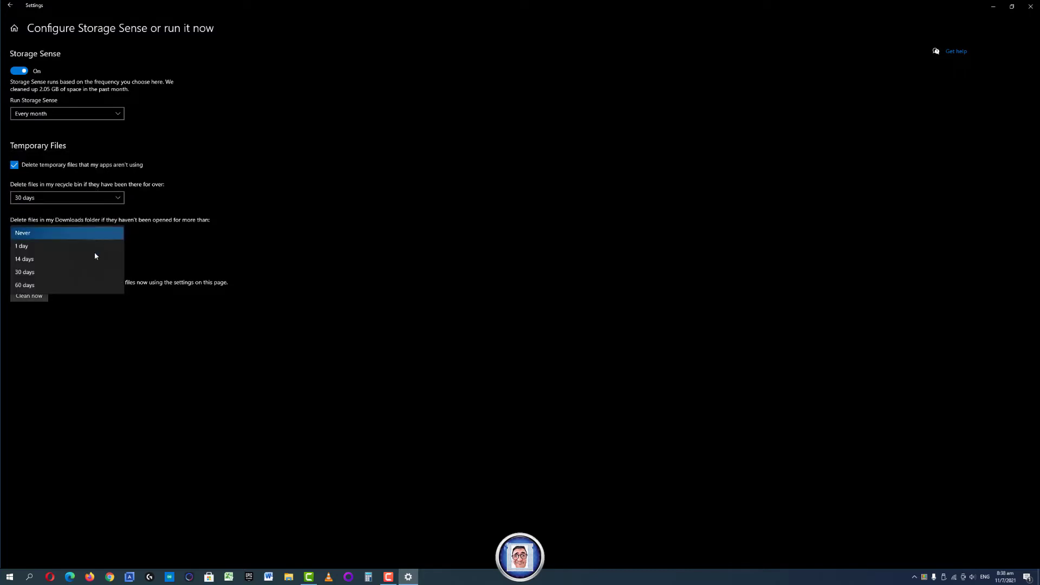
{"action": "left_click", "coordinate": [150, 237]}
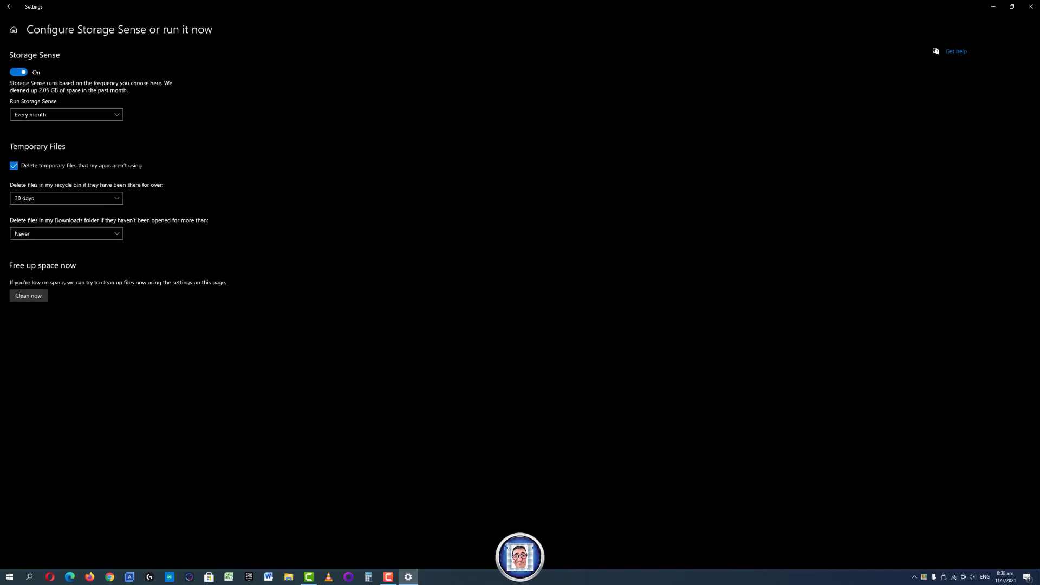
{"action": "left_click", "coordinate": [1029, 7]}
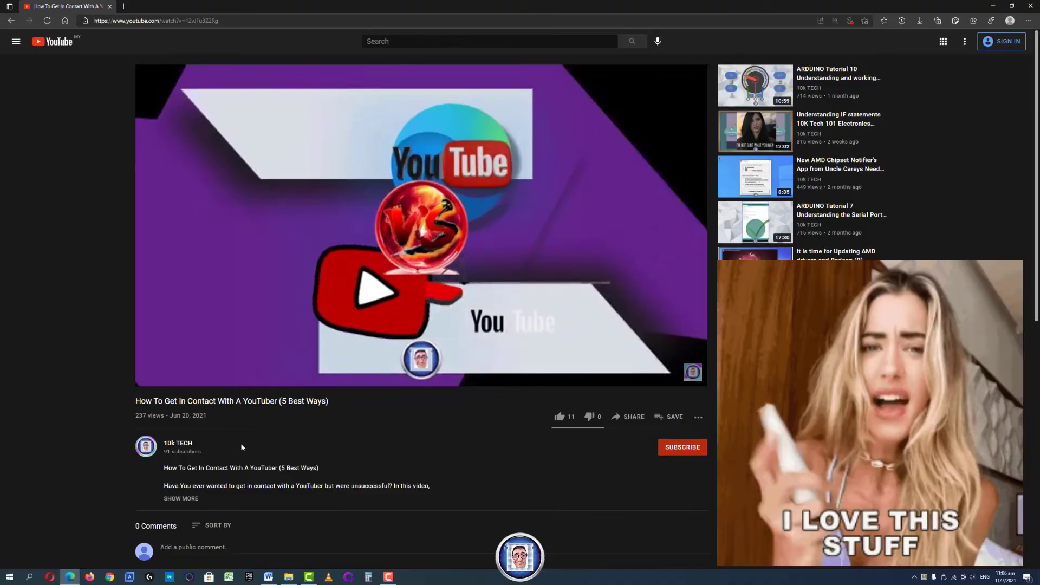
{"action": "scroll", "coordinate": [241, 443], "scroll_direction": "down", "scroll_amount": 2}
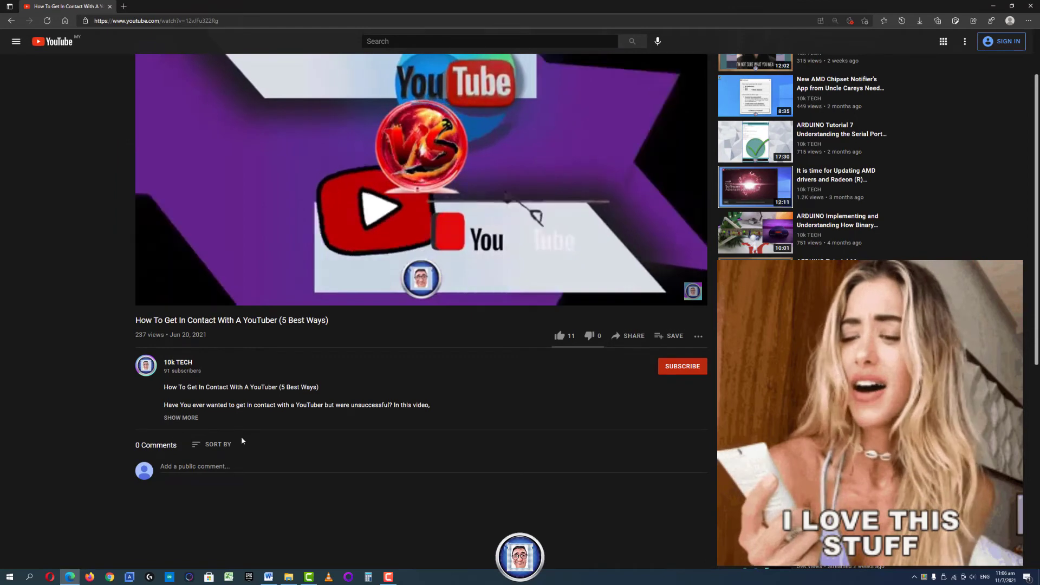
{"action": "scroll", "coordinate": [304, 434], "scroll_direction": "up", "scroll_amount": 2}
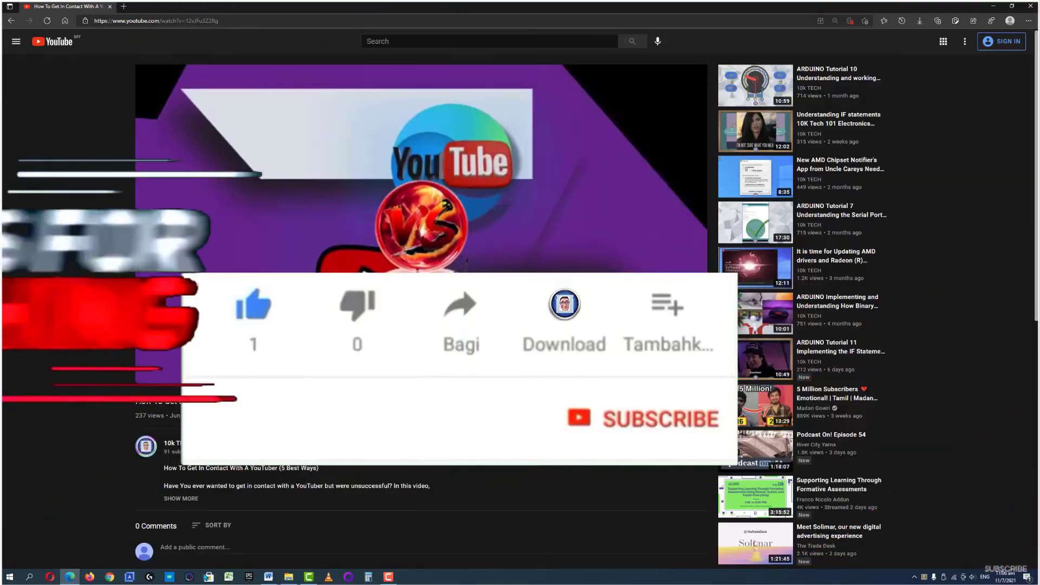
{"action": "scroll", "coordinate": [422, 312], "scroll_direction": "down", "scroll_amount": 2}
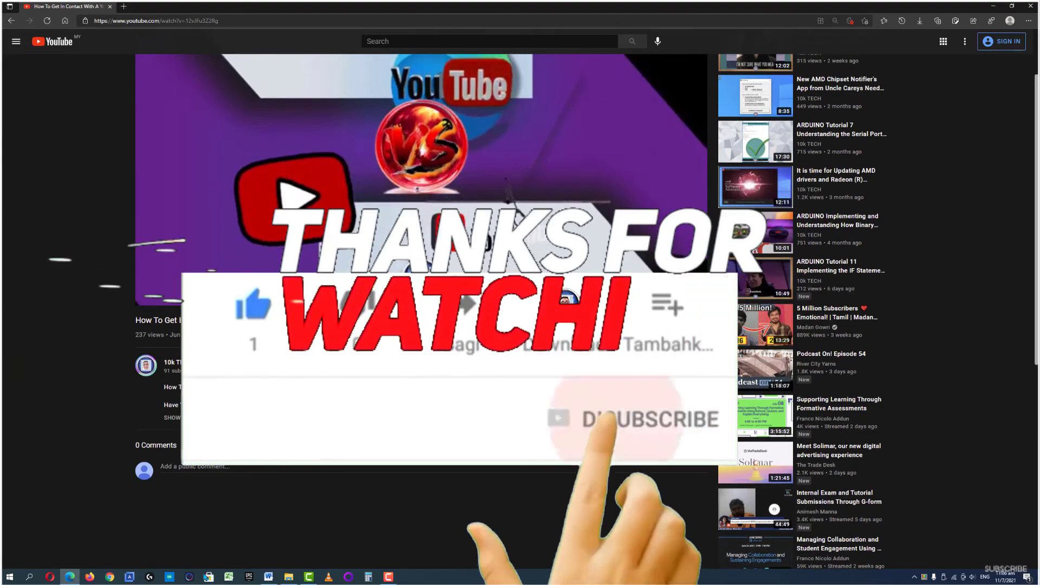